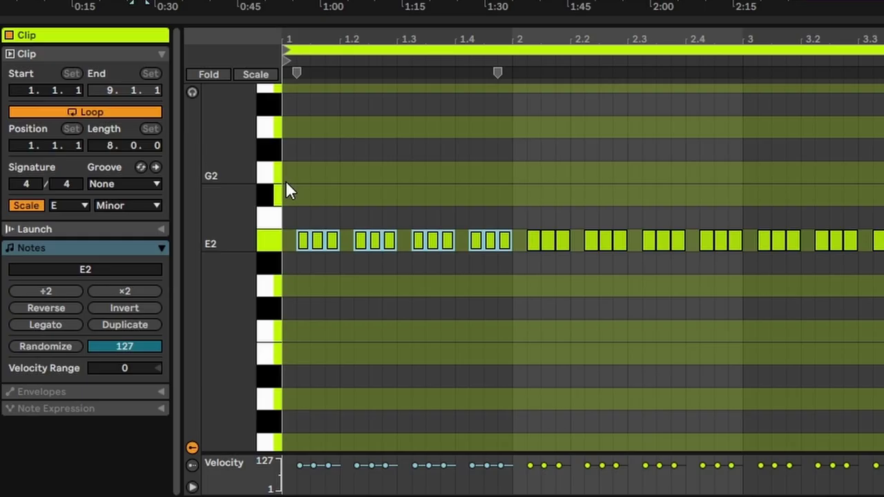
Select the first bar's E2 bass notes and the three bass layer tracks to reach BRIGHT MID's Serum
left_click_drag(286, 183, 495, 305)
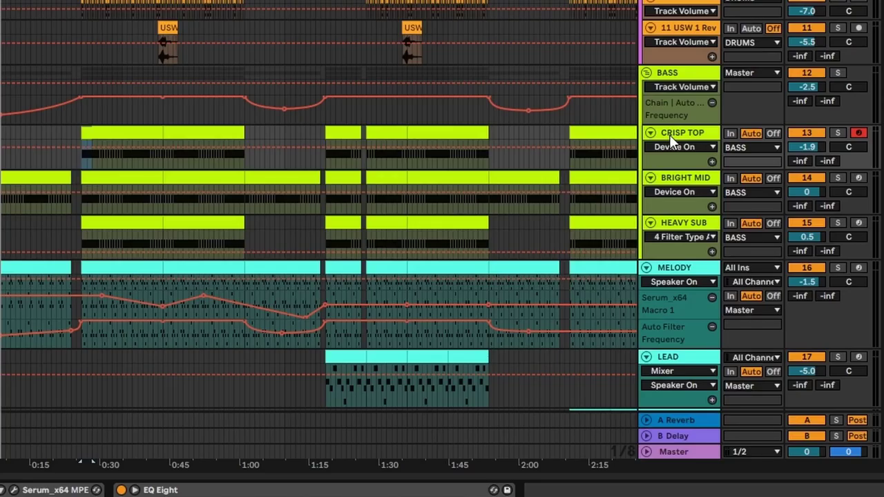
left_click(670, 134)
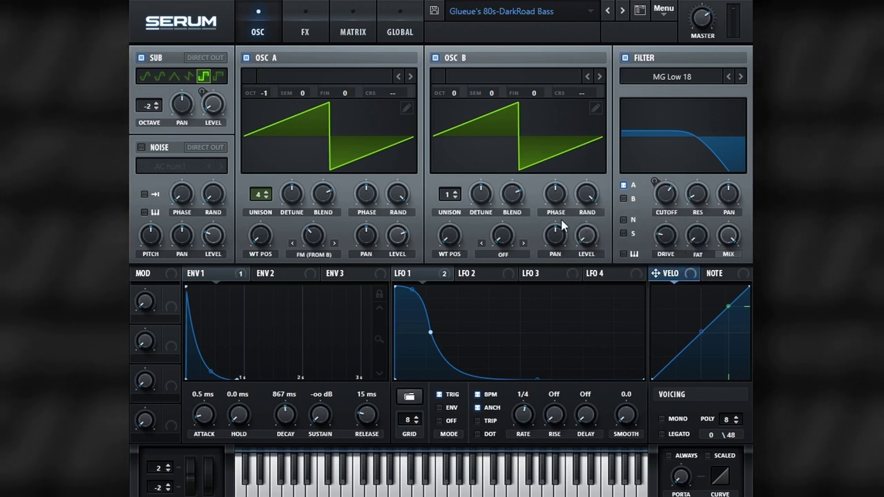
Inspect the DarkRoad Bass cutoff modulators, route LFO 1 to Sub Level, and view its FX
left_click_drag(189, 273, 679, 199)
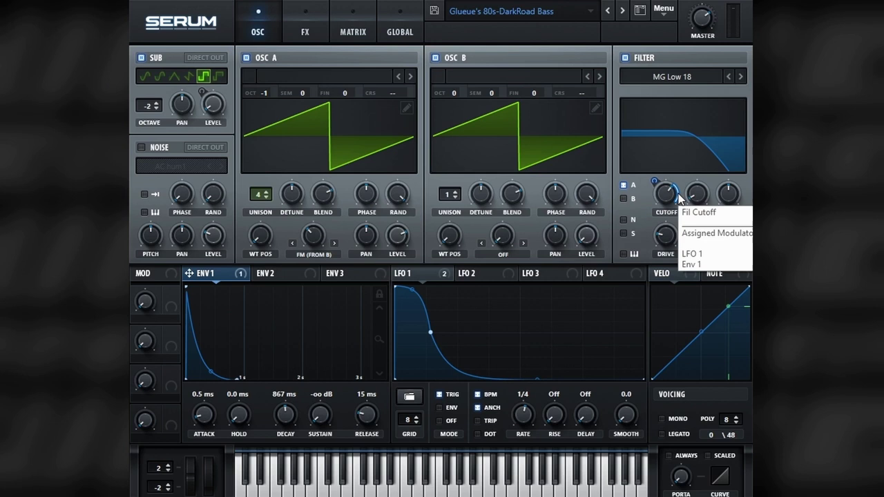
left_click_drag(398, 273, 231, 98)
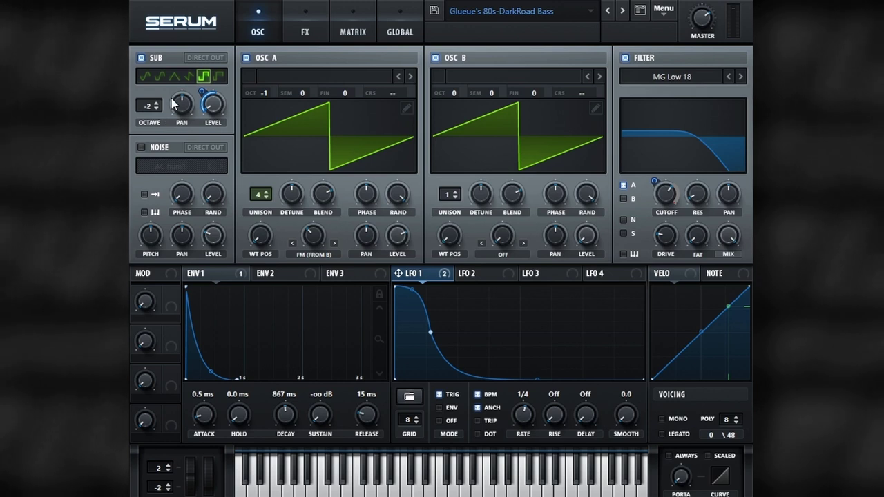
left_click(305, 22)
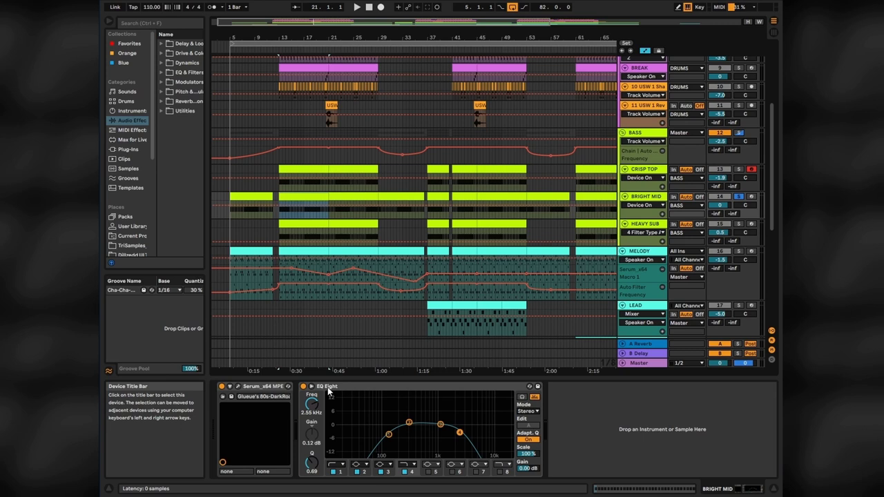
Play from bar 13 and review the Gravedigger Bass patch's effects
key("space")
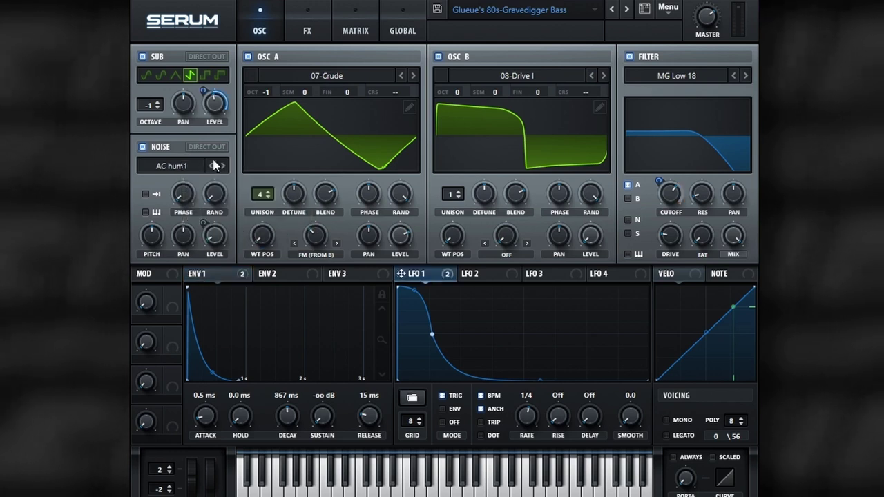
left_click(290, 29)
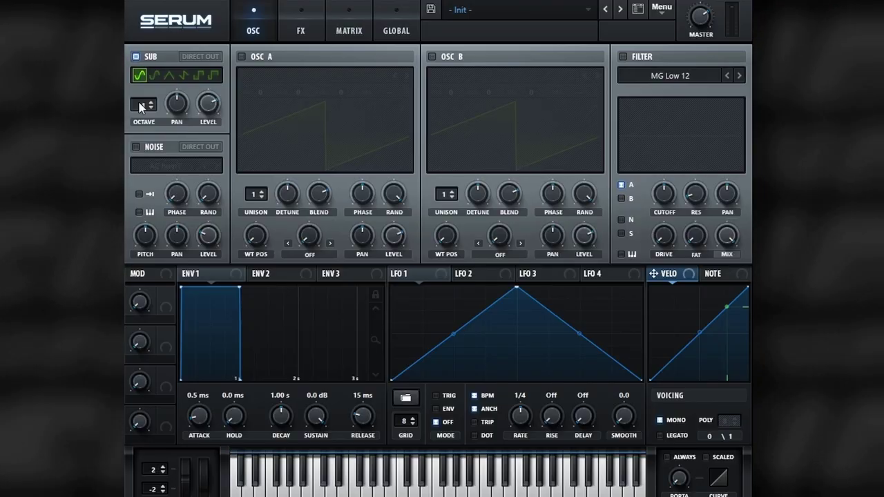
View the sub patch's Serum FX, then scroll the BASS group's Multiband Dynamics, Compressor and Auto Filter chain
left_click(301, 31)
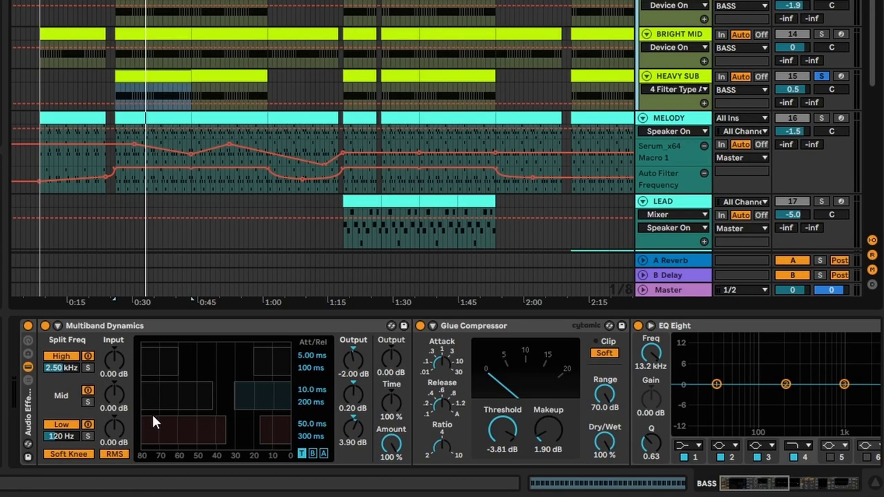
scroll(219, 328, "down", 3)
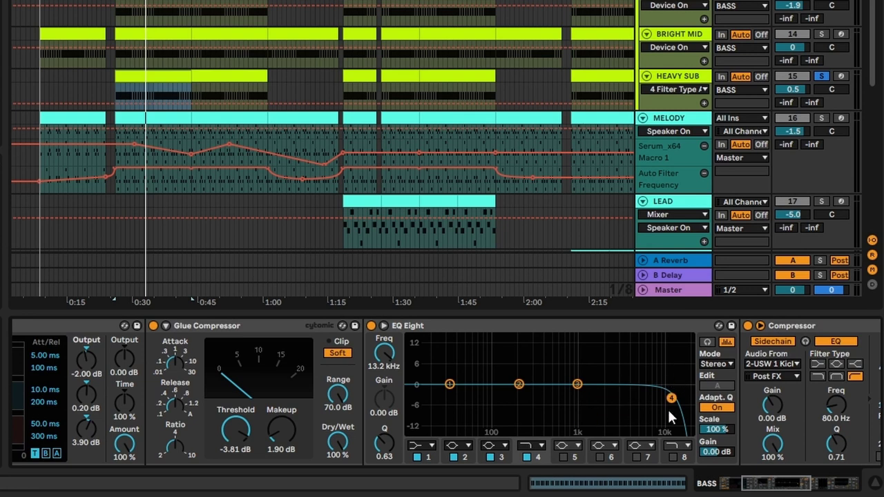
scroll(667, 407, "down", 3)
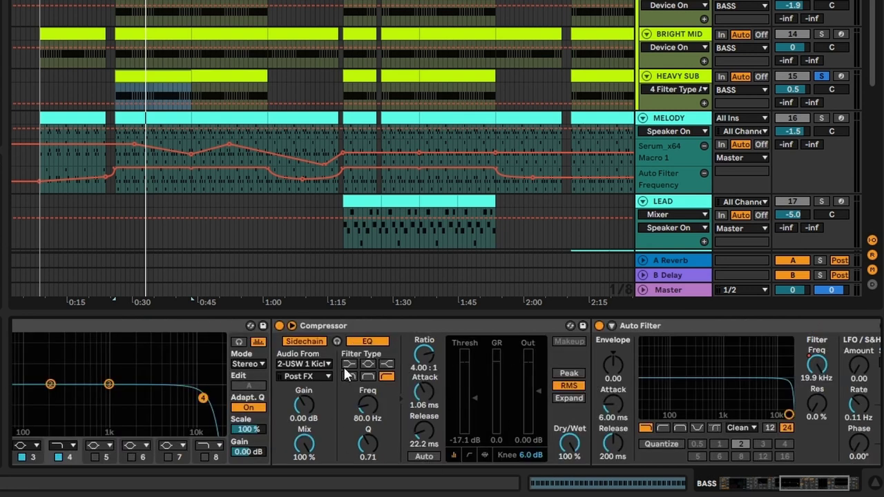
scroll(510, 366, "down", 1)
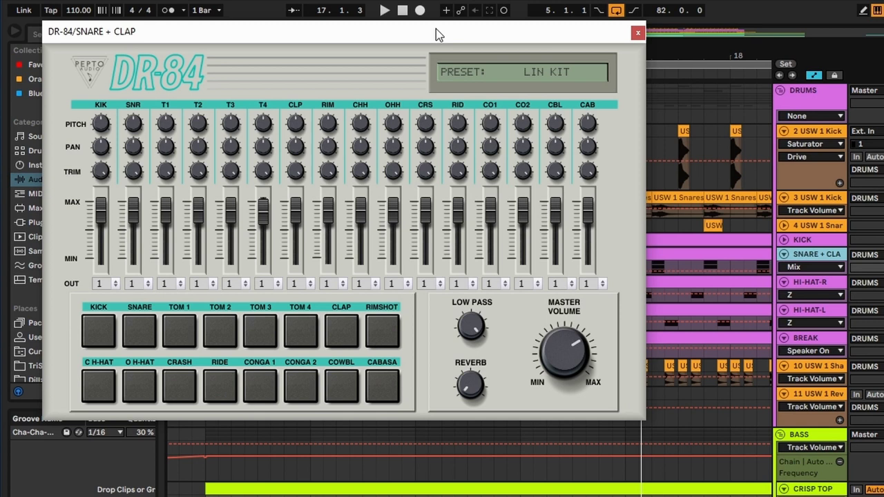
Browse the DR-84 kit list on the SNARE + CLAP track
left_click(552, 75)
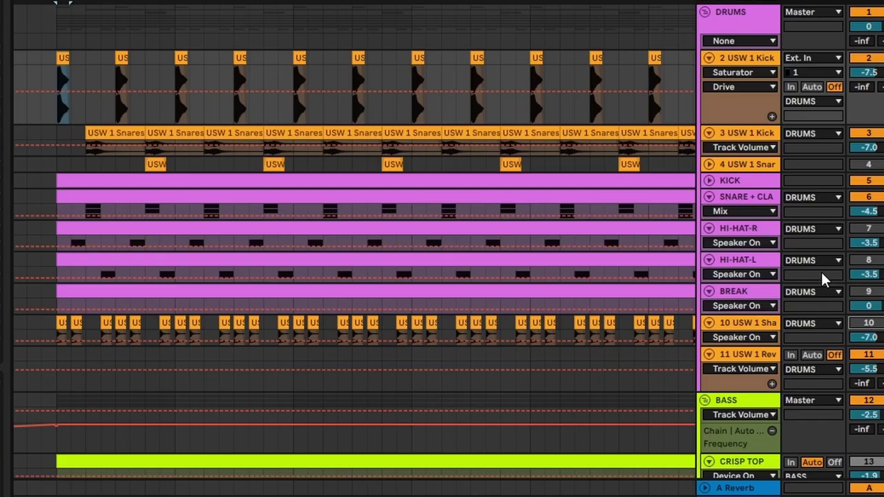
Play back the drum section to hear the hi-hats
key("space")
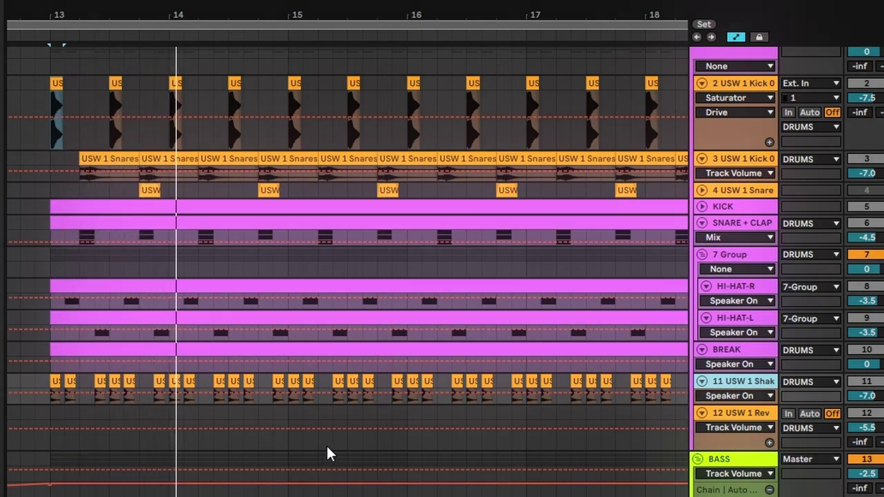
Unfold track 11 and play the Rev Cymbals clip from just before it, then stop
key("u")
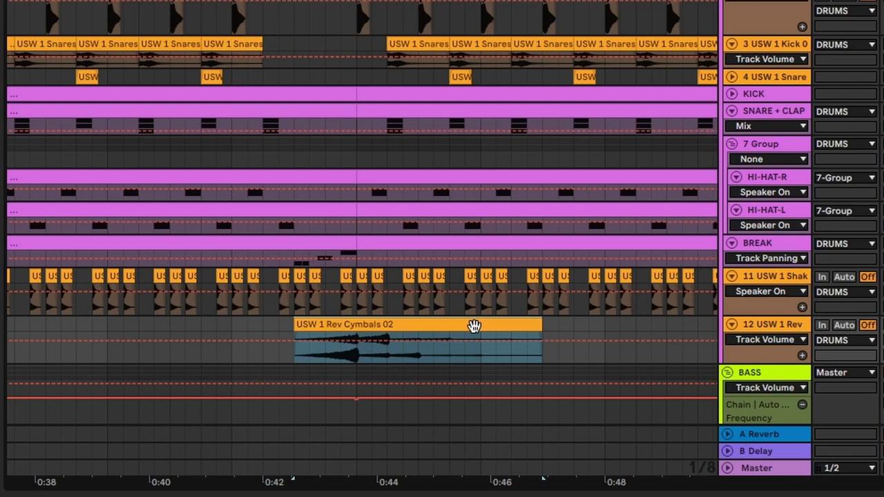
key("space")
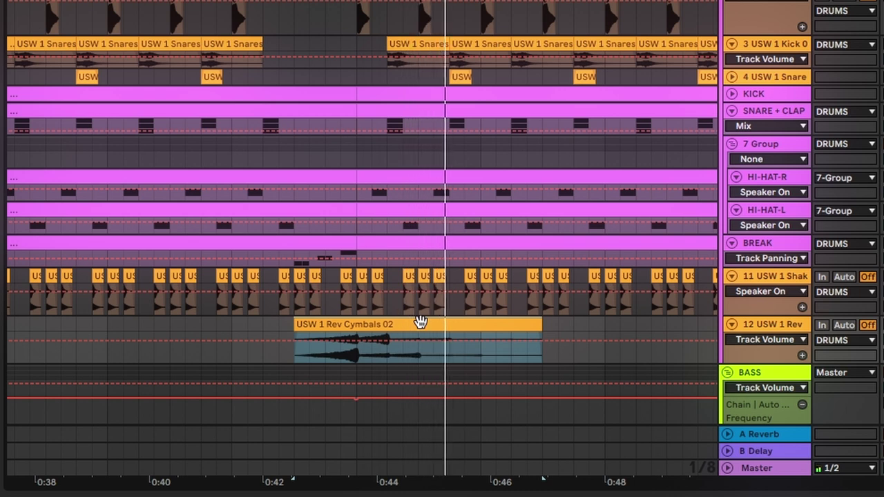
left_click(263, 270)
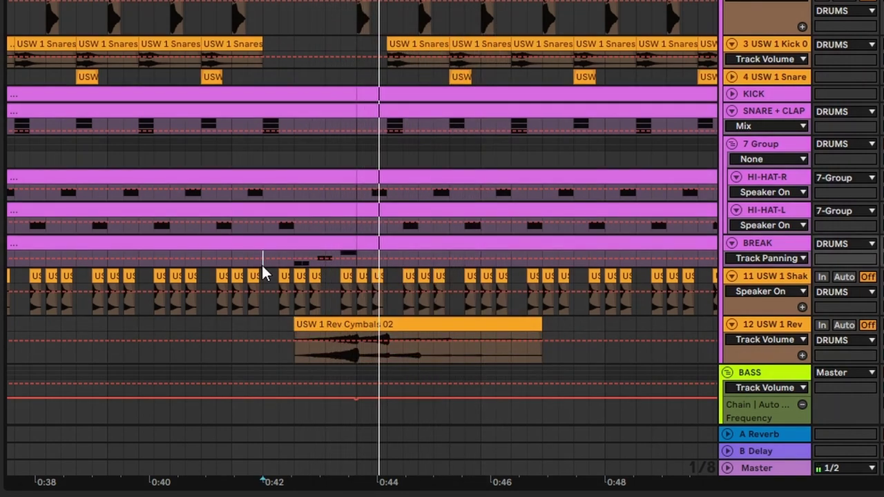
left_click(473, 325)
key("space")
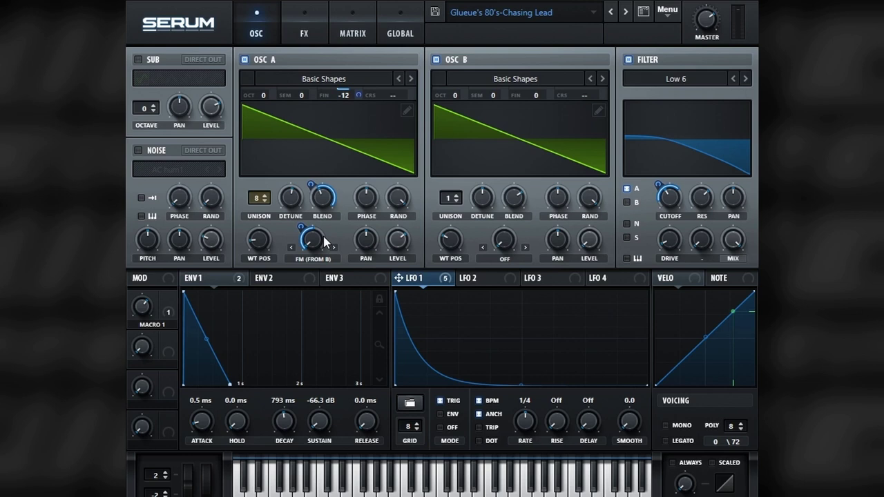
Check the modulators on oscillator A's fine tuning and on Chasing Lead's distortion drive (LFO 1)
right_click(345, 93)
left_click(339, 93)
left_click(304, 27)
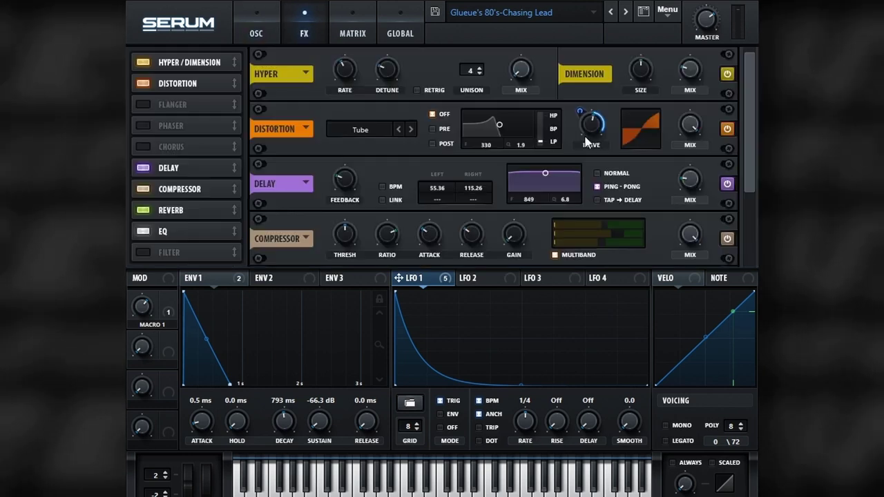
right_click(596, 138)
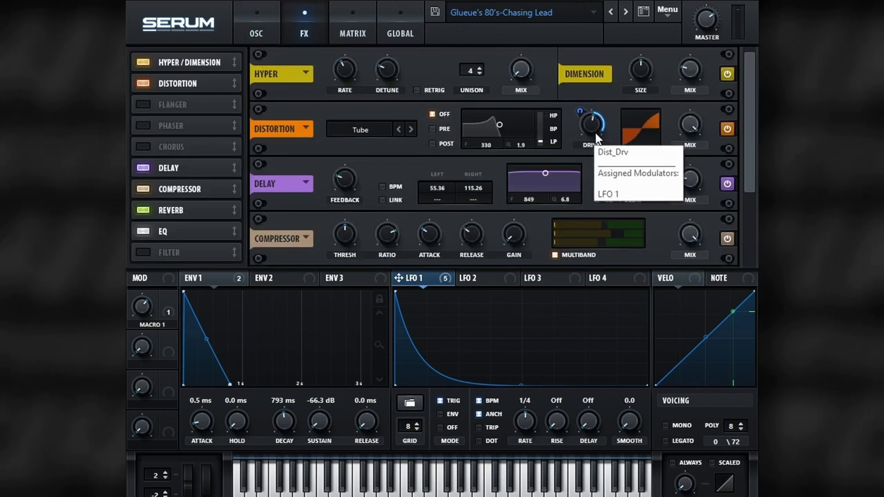
left_click(622, 68)
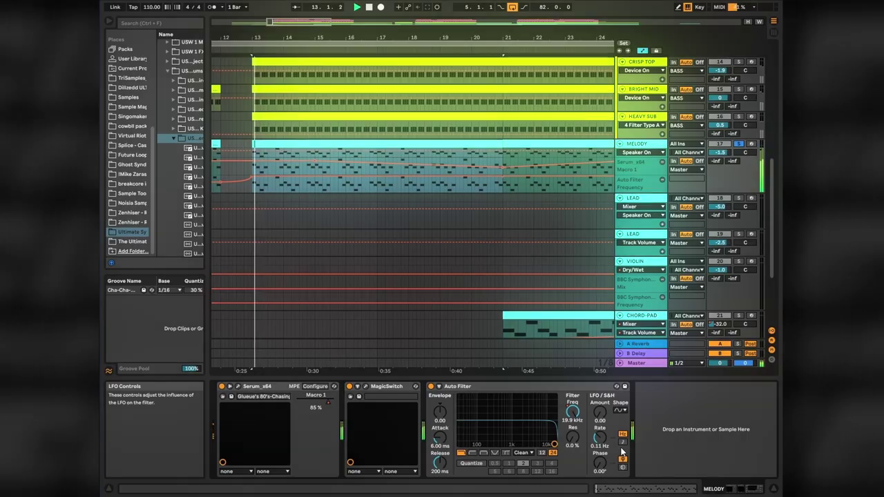
Show the melody clip's notes in the MIDI Note Editor
key("shift+Tab")
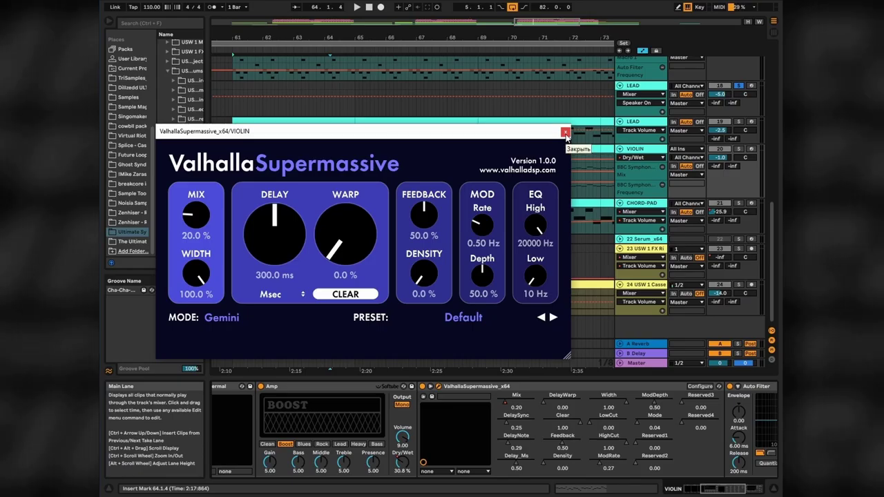
Close the Supermassive window and play the VIOLIN clip from 61.1.1
left_click(565, 133)
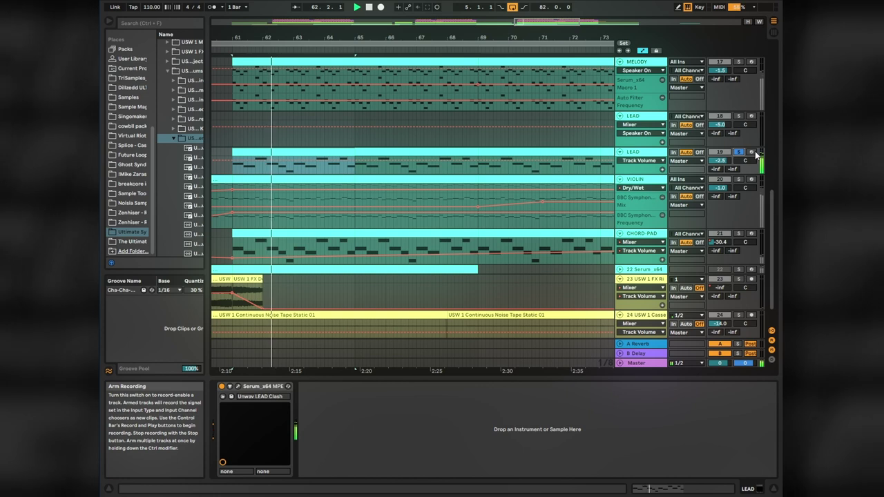
left_click(315, 179)
key("space")
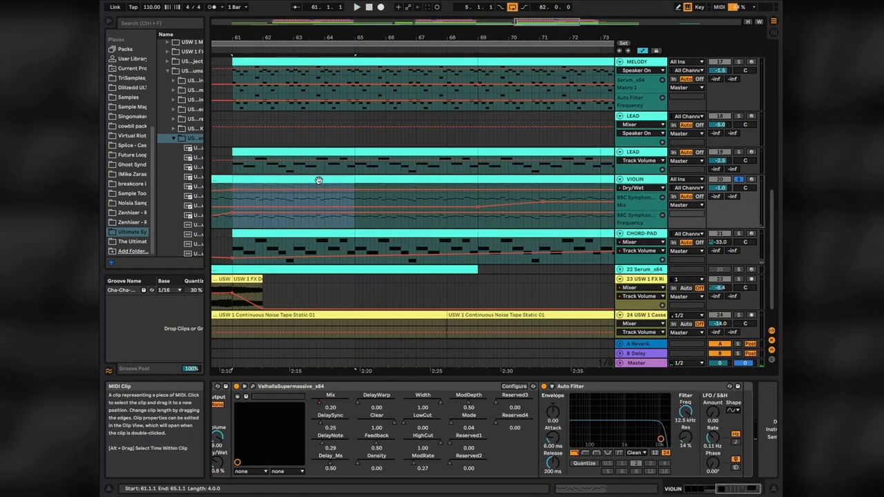
key("space")
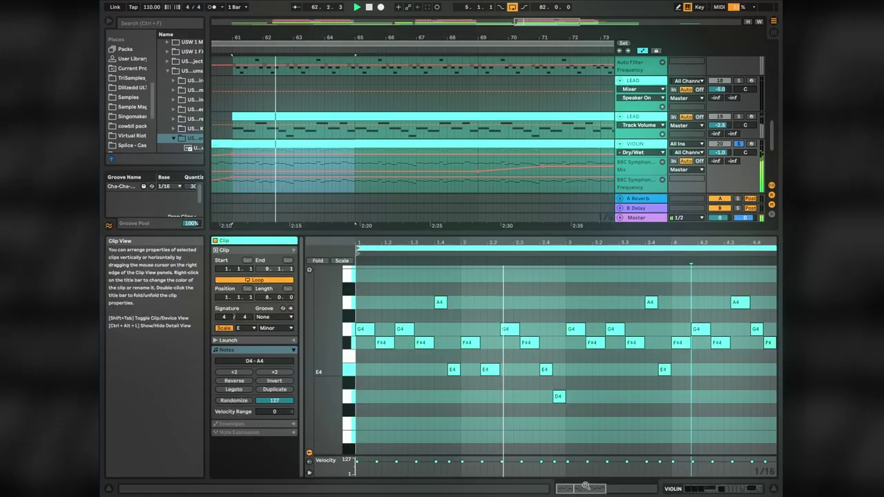
Browse presets in the CHORD-PAD's Serum (SY Big Sleepy [FP]), then play the pad from bar 70
double_click(319, 180)
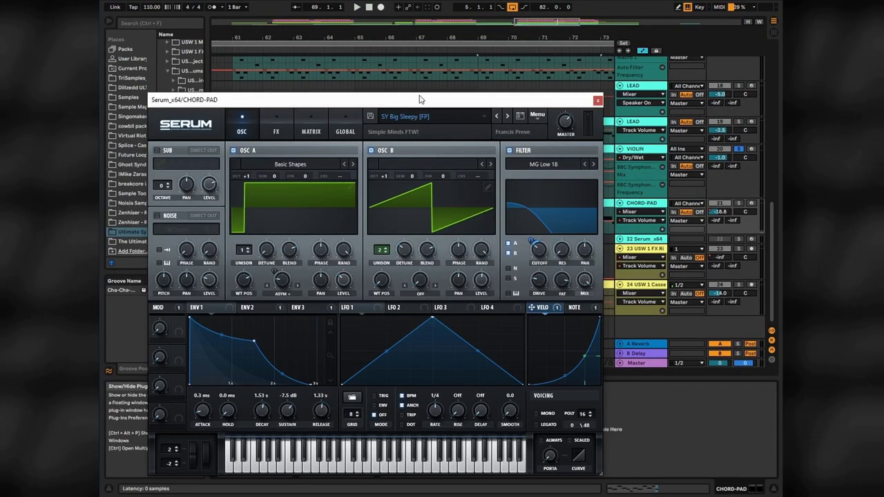
left_click(407, 116)
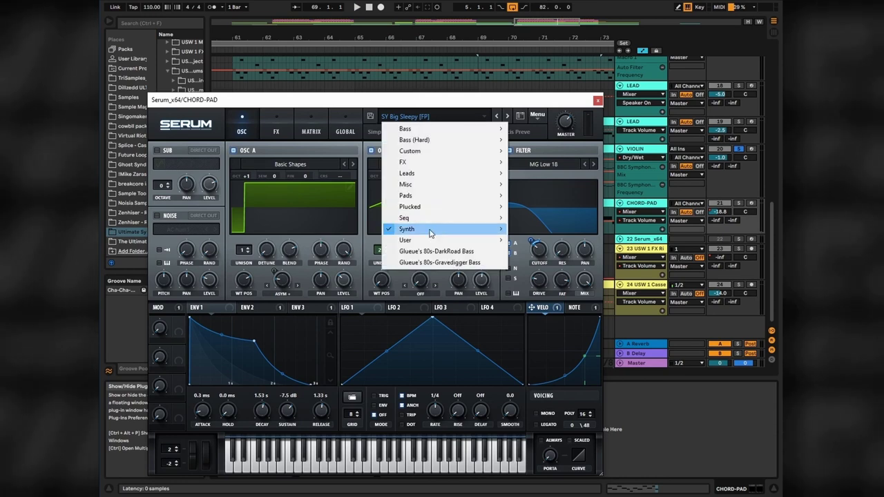
mouse_move(429, 233)
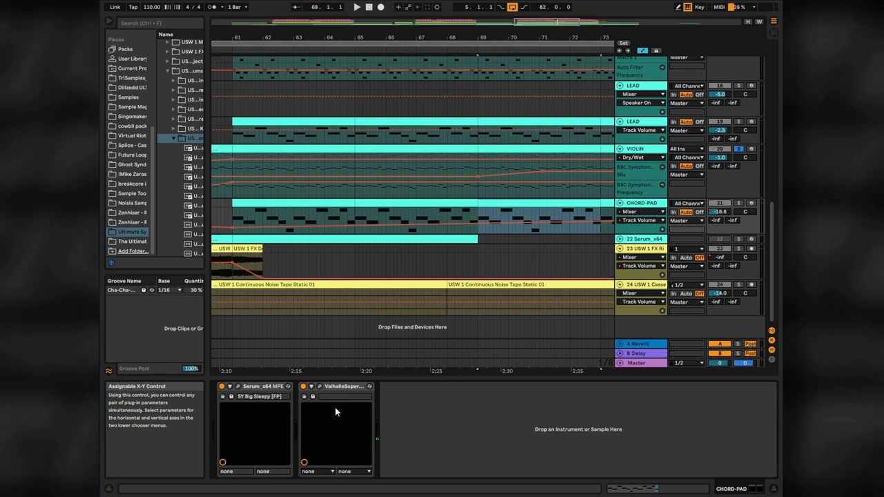
left_click(509, 37)
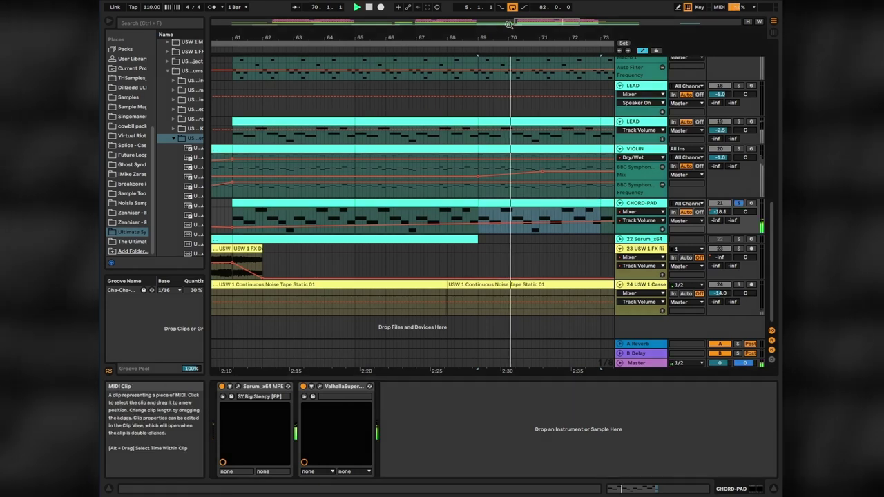
left_click_drag(508, 24, 553, 23)
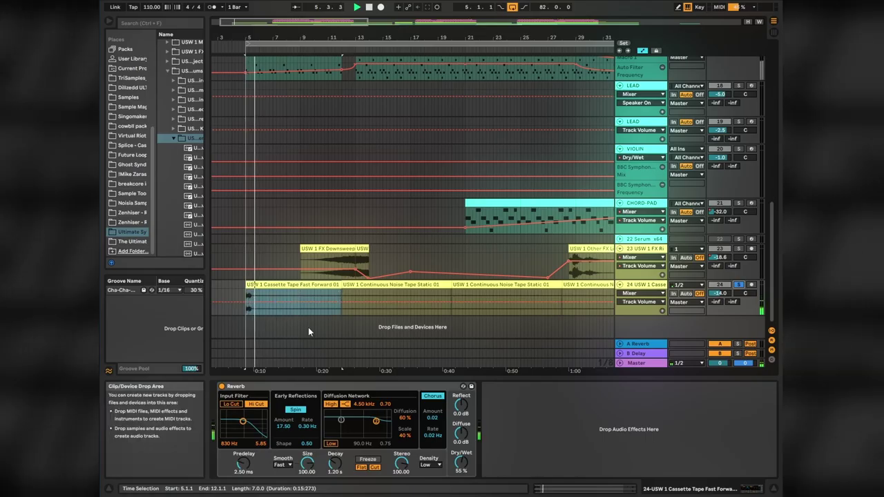
Move the solo from track 24 (cassette noise) to track 23 (FX risers)
left_click(739, 249)
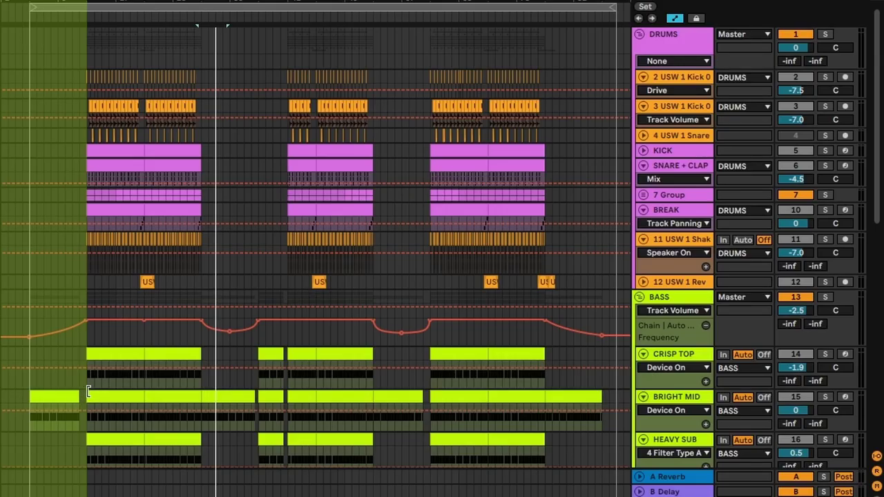
Scroll up and down through the arrangement's track layers while the song plays
scroll(86, 400, "down", 4)
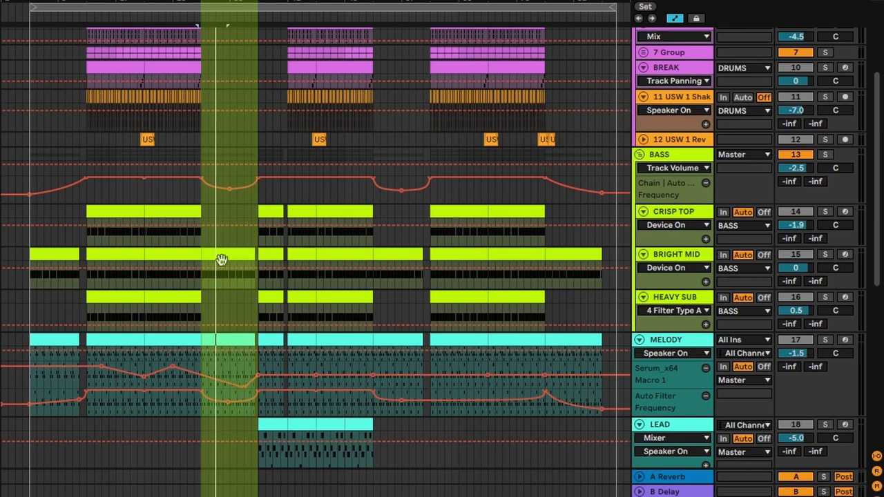
scroll(221, 259, "down", 2)
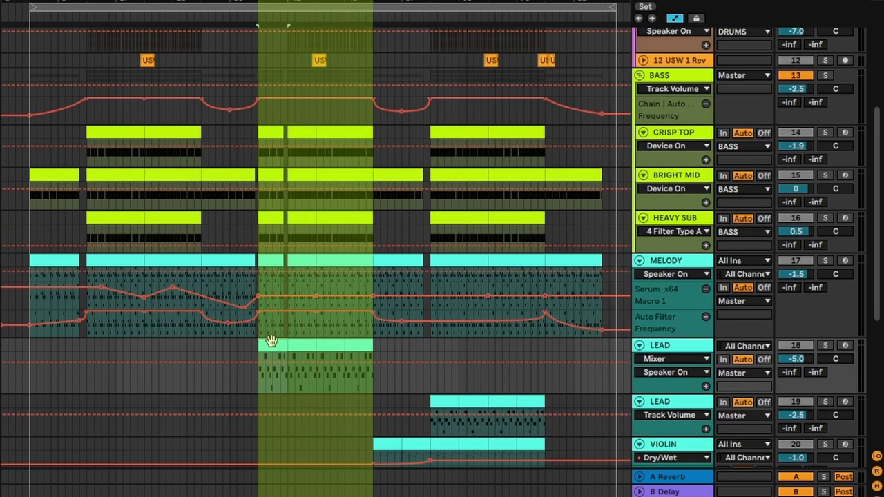
scroll(354, 132, "up", 5)
scroll(322, 318, "down", 2)
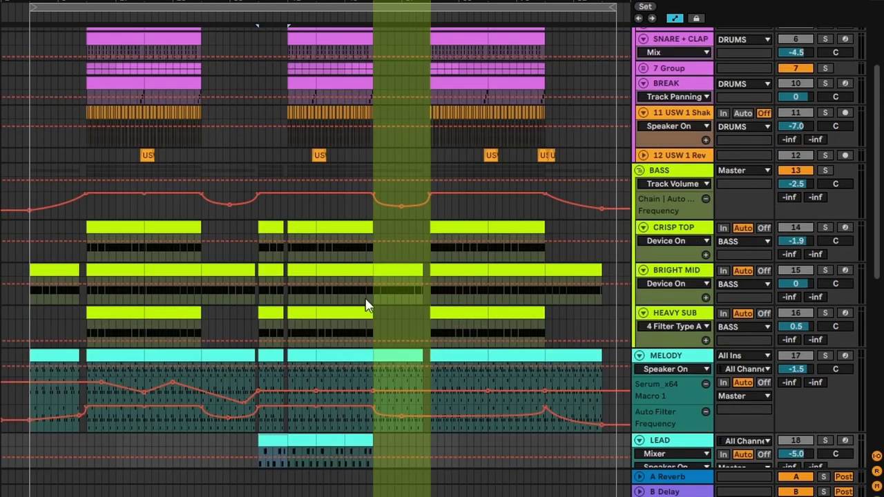
scroll(382, 305, "down", 7)
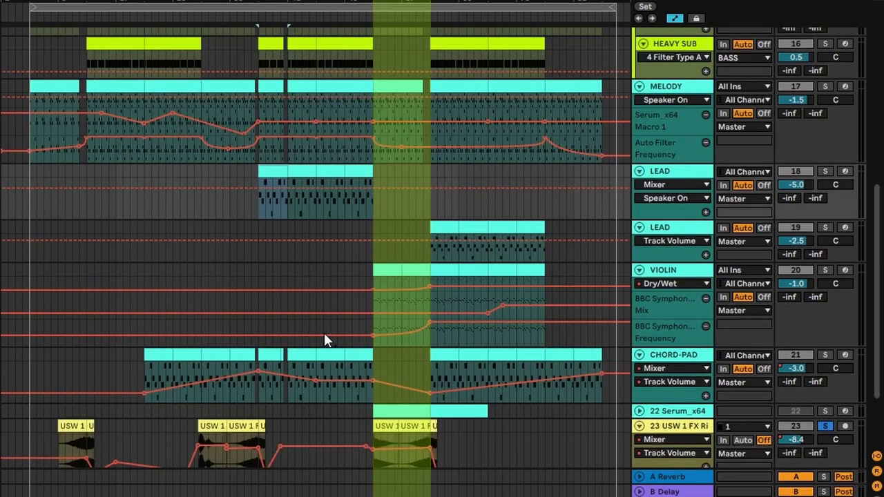
scroll(503, 287, "up", 1)
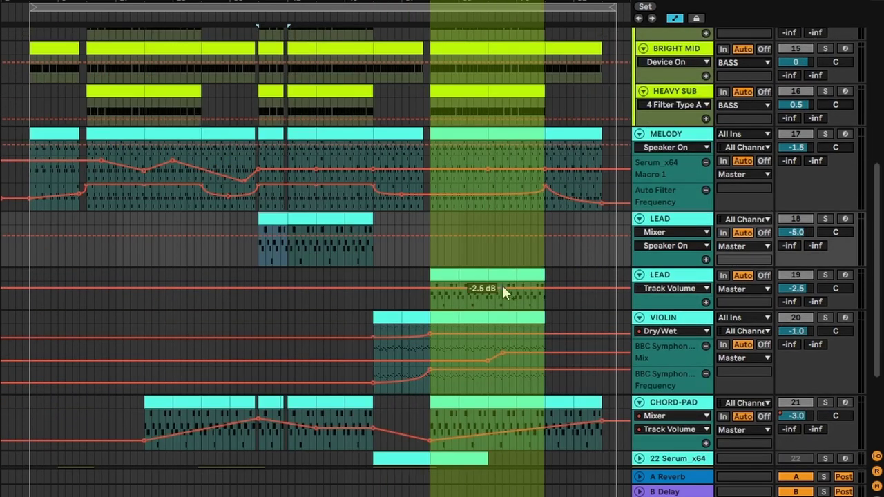
scroll(615, 381, "down", 2)
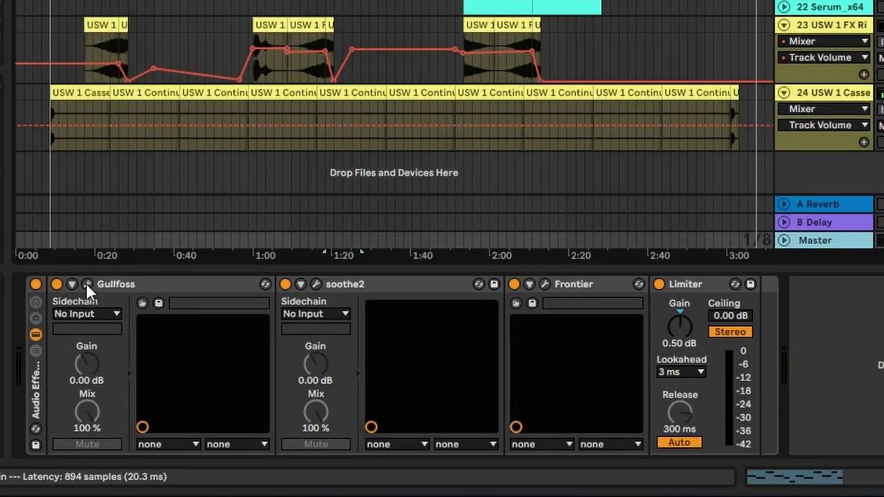
left_click(87, 284)
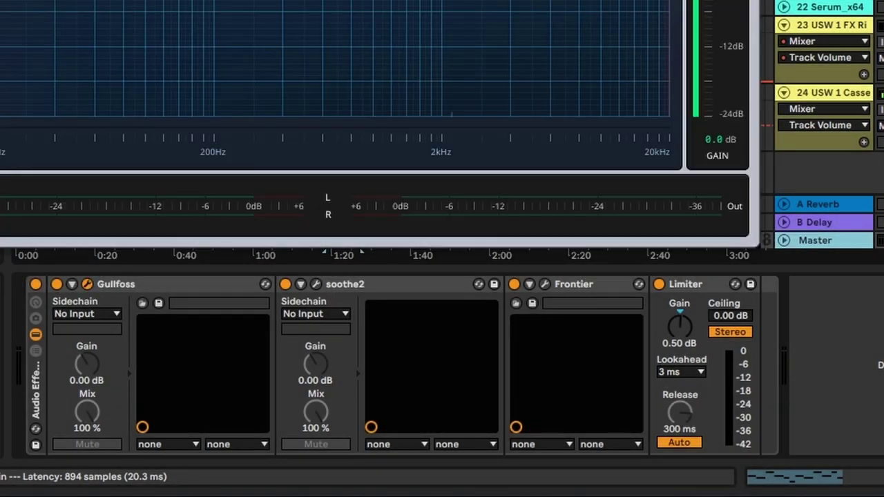